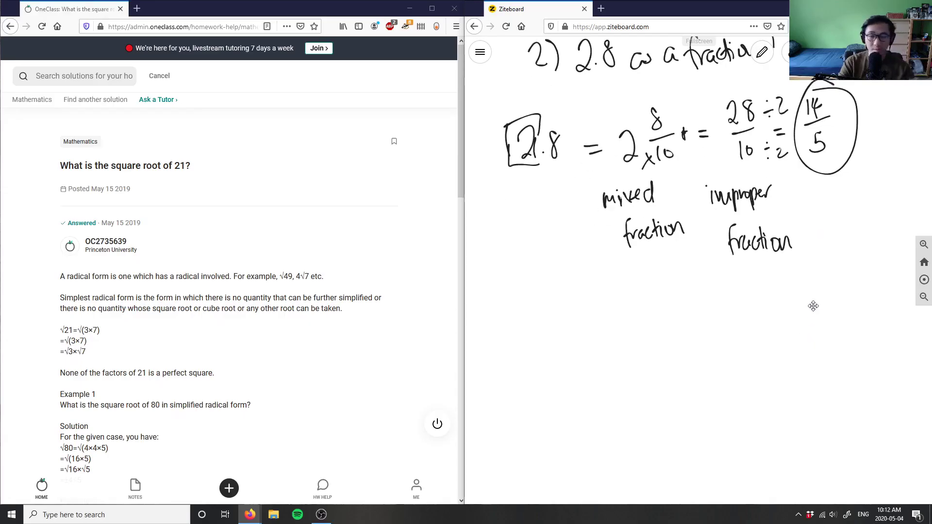
Step: Scroll past the 2.8 = 14/5 work to blank board space and select the pencil
scroll(805, 277, "down", 6)
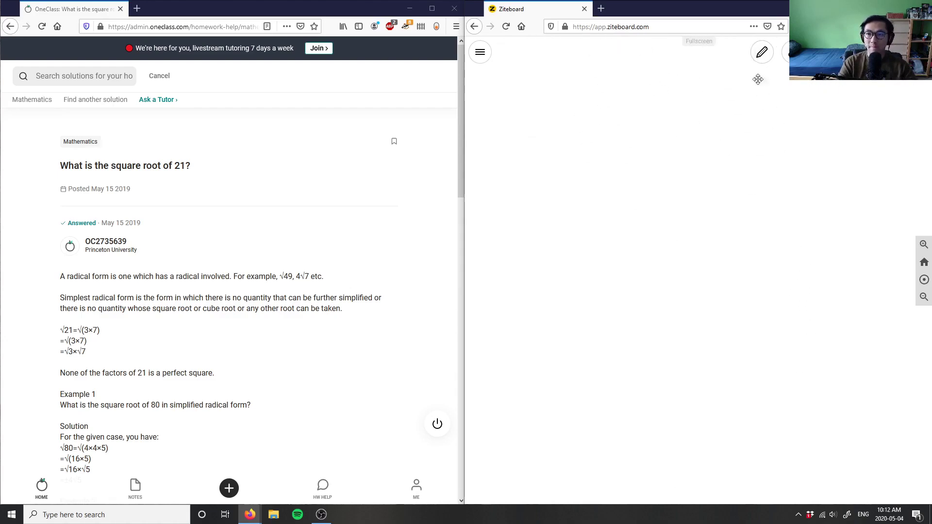
left_click(761, 52)
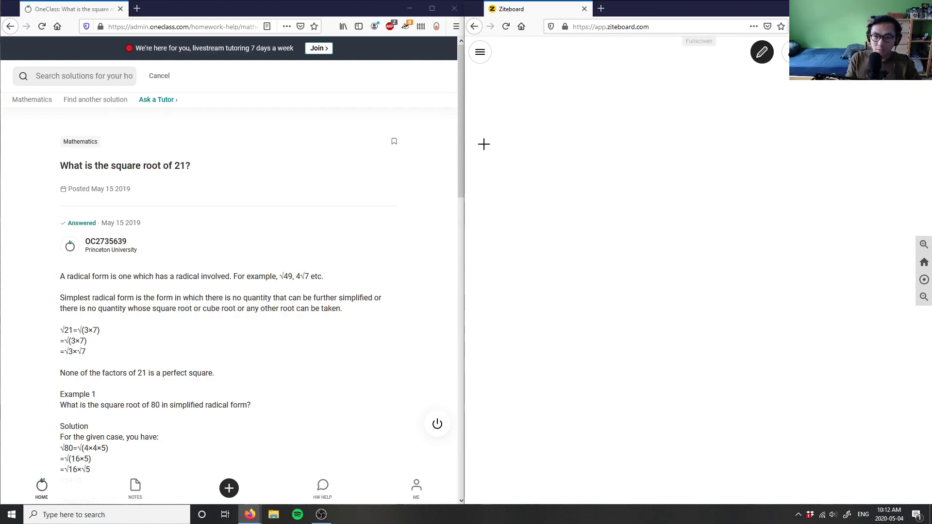
Step: Handwrite '3) What is the square root of 21?' and draw √21 beneath it, undoing one stray stroke
mouse_move(503, 140)
left_mouse_down()
mouse_move(505, 161)
mouse_move(525, 166)
left_mouse_up()
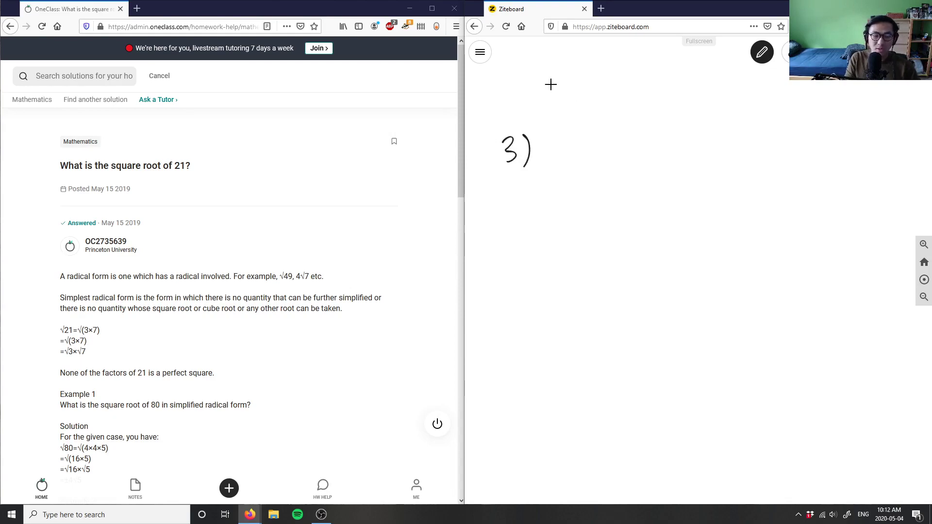
left_click_drag(546, 137, 553, 154)
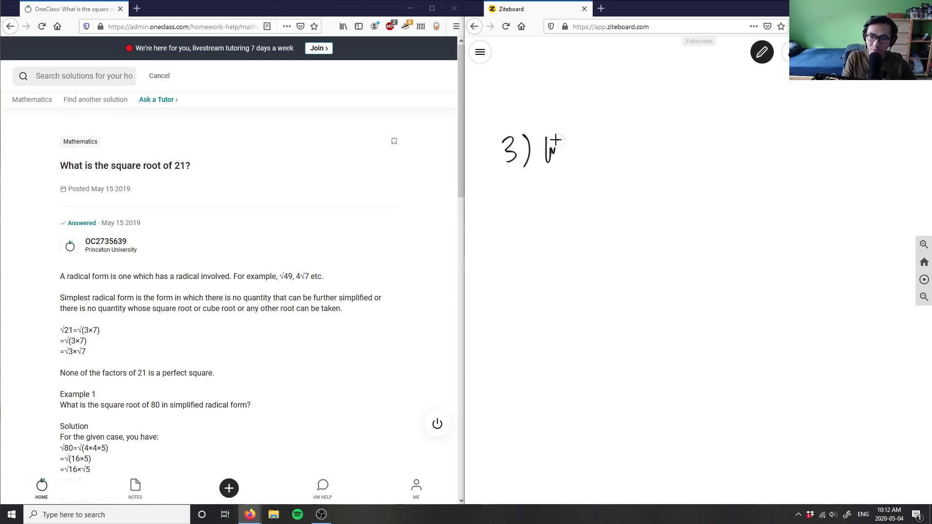
key("ctrl+z")
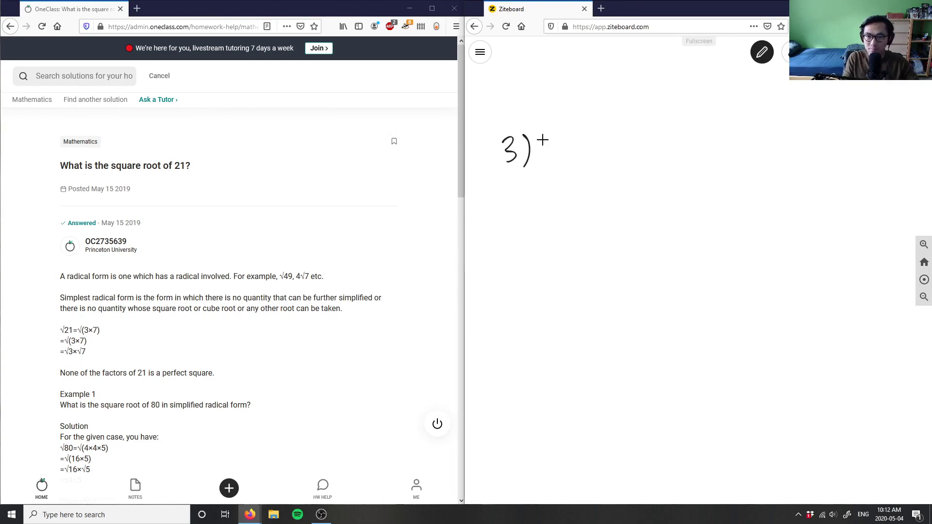
mouse_move(543, 139)
left_mouse_down()
mouse_move(603, 140)
mouse_move(621, 158)
mouse_move(616, 147)
mouse_move(639, 158)
mouse_move(676, 141)
mouse_move(675, 151)
mouse_move(744, 136)
mouse_move(807, 152)
mouse_move(828, 130)
mouse_move(843, 145)
left_mouse_up()
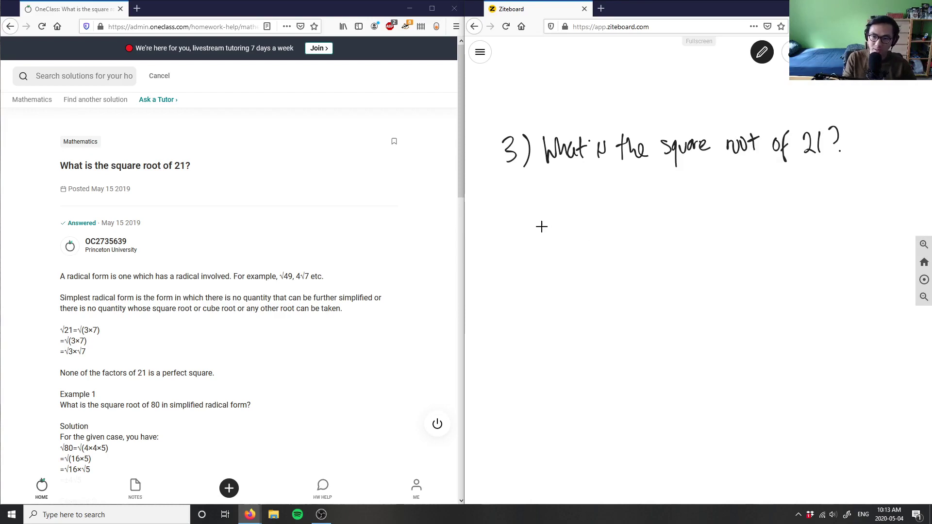
mouse_move(543, 222)
left_mouse_down()
mouse_move(547, 236)
mouse_move(552, 204)
mouse_move(610, 198)
mouse_move(579, 218)
mouse_move(592, 238)
left_mouse_up()
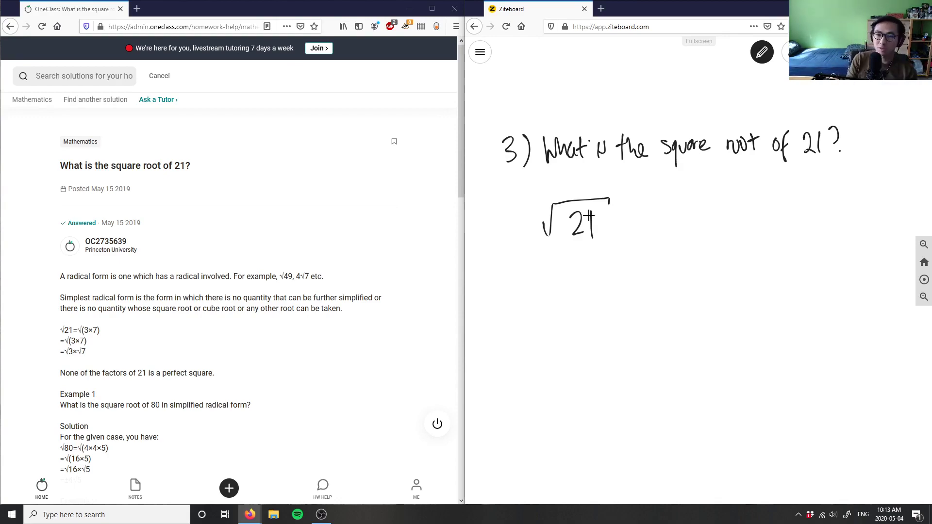
Step: Write 'Perfect Square?' and 'Simplified radical form' under √21, and start an equals sign beside it
left_click_drag(564, 251, 561, 280)
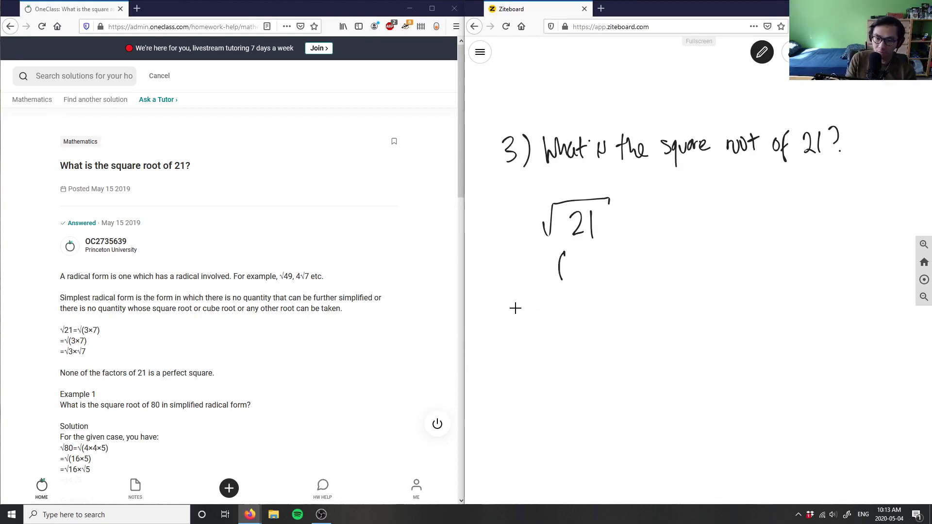
mouse_move(514, 326)
left_mouse_down()
mouse_move(543, 296)
mouse_move(536, 314)
mouse_move(545, 301)
mouse_move(557, 311)
mouse_move(584, 298)
mouse_move(586, 316)
mouse_move(589, 294)
mouse_move(616, 299)
mouse_move(624, 282)
left_mouse_up()
left_click(625, 302)
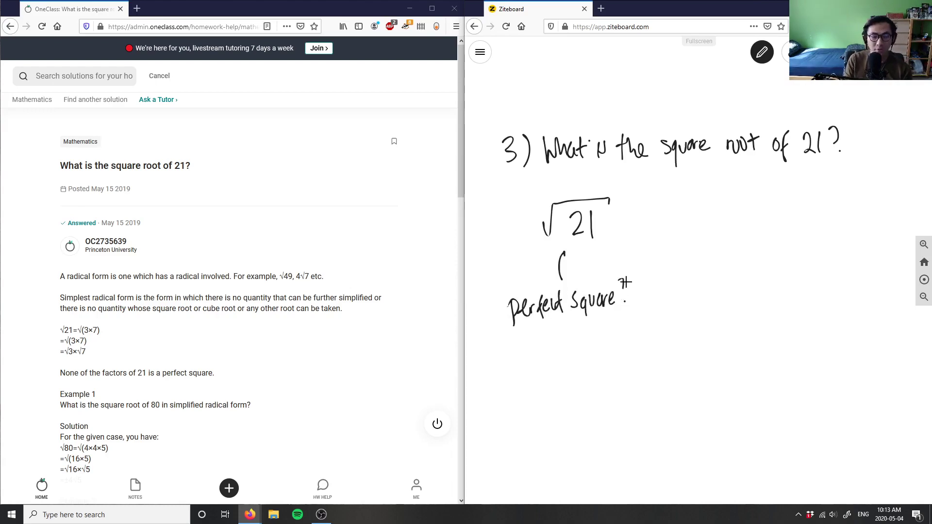
mouse_move(498, 349)
left_mouse_down()
mouse_move(496, 365)
mouse_move(507, 367)
left_mouse_up()
mouse_move(500, 352)
left_mouse_down()
mouse_move(532, 358)
mouse_move(532, 345)
mouse_move(537, 357)
mouse_move(542, 343)
mouse_move(542, 363)
mouse_move(546, 348)
mouse_move(549, 362)
mouse_move(561, 348)
mouse_move(586, 358)
mouse_move(598, 338)
mouse_move(619, 347)
mouse_move(622, 336)
mouse_move(633, 350)
mouse_move(664, 342)
left_mouse_up()
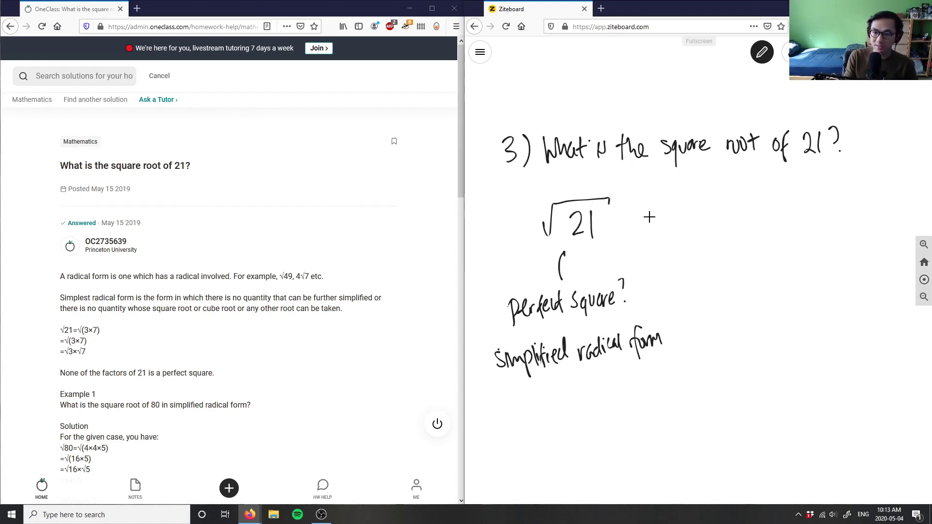
left_click_drag(645, 224, 659, 221)
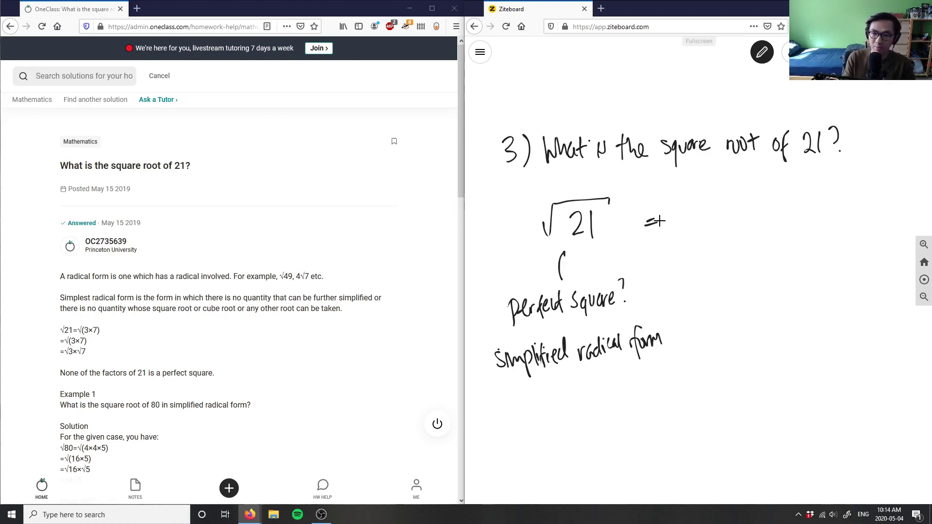
Step: Write '= √3 × √7' beside √21, then erase that expression with the eraser
mouse_move(671, 227)
left_mouse_down()
mouse_move(697, 206)
mouse_move(686, 217)
mouse_move(695, 230)
mouse_move(727, 231)
left_mouse_up()
mouse_move(727, 215)
left_mouse_down()
mouse_move(719, 231)
mouse_move(776, 196)
left_mouse_up()
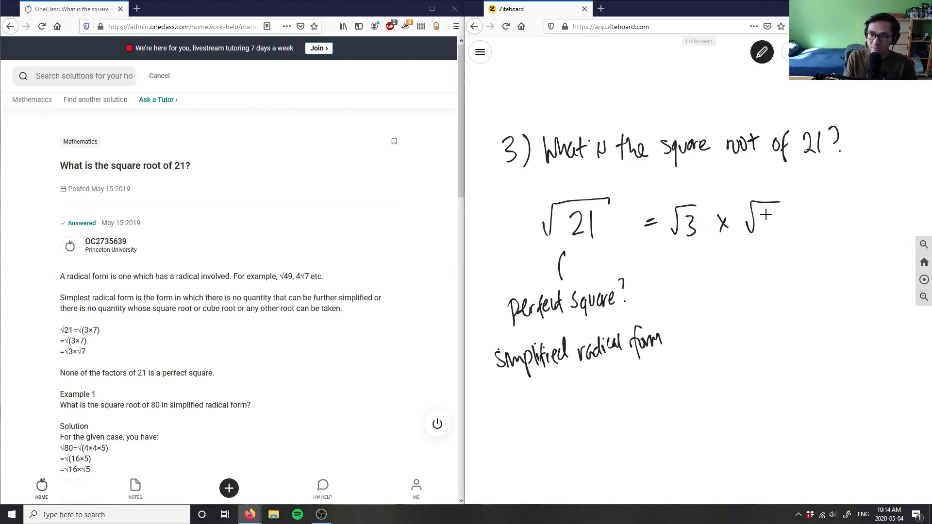
mouse_move(762, 212)
left_mouse_down()
mouse_move(768, 237)
mouse_move(783, 224)
left_mouse_up()
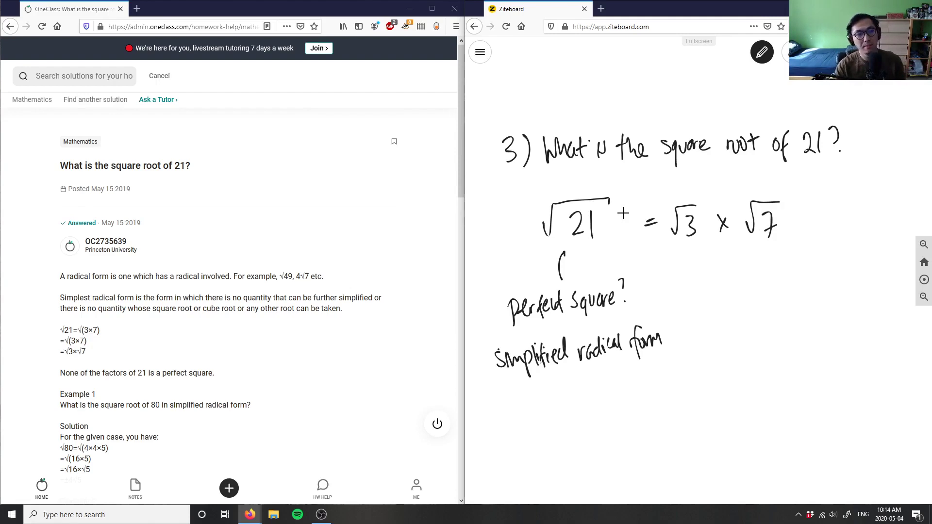
left_click(794, 51)
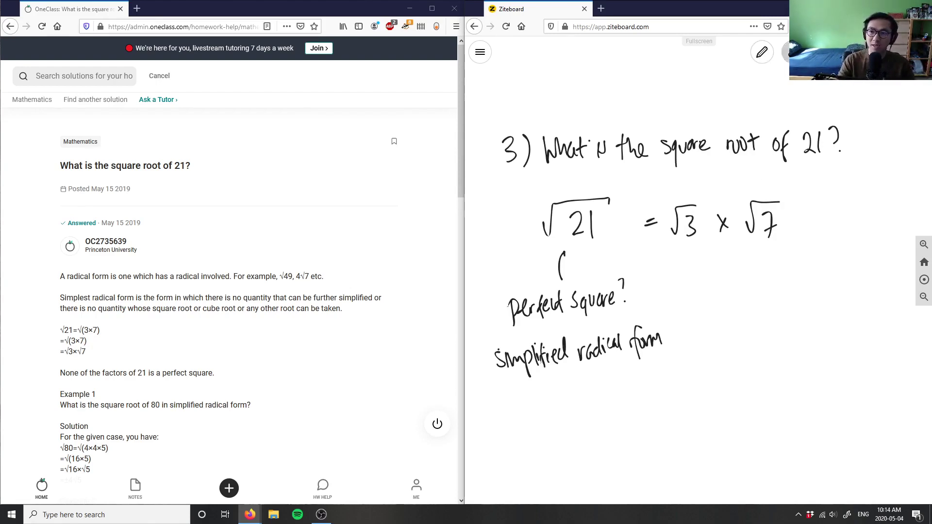
mouse_move(746, 226)
left_mouse_down()
mouse_move(758, 194)
mouse_move(775, 228)
mouse_move(765, 236)
mouse_move(703, 232)
mouse_move(724, 224)
mouse_move(695, 219)
mouse_move(655, 214)
left_mouse_up()
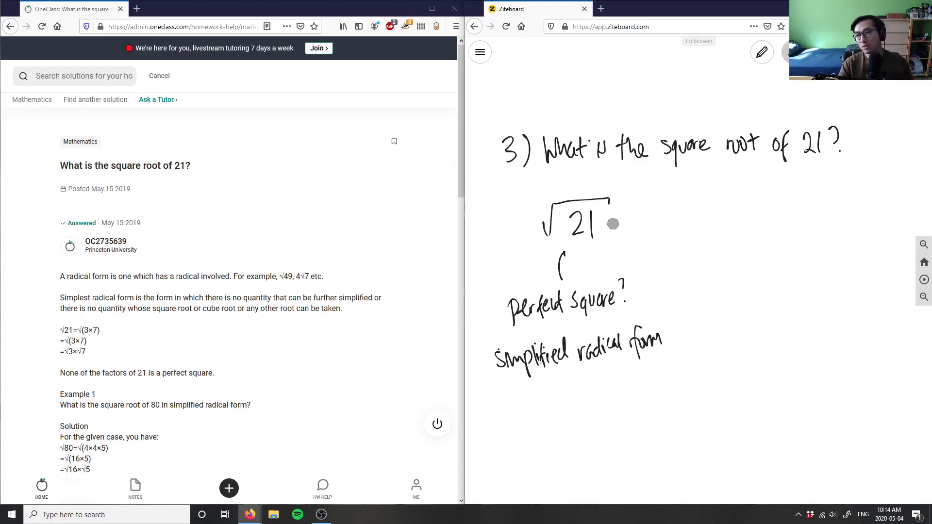
Step: Switch back to the pencil tool after nudging the board slightly up and down
left_click(765, 59)
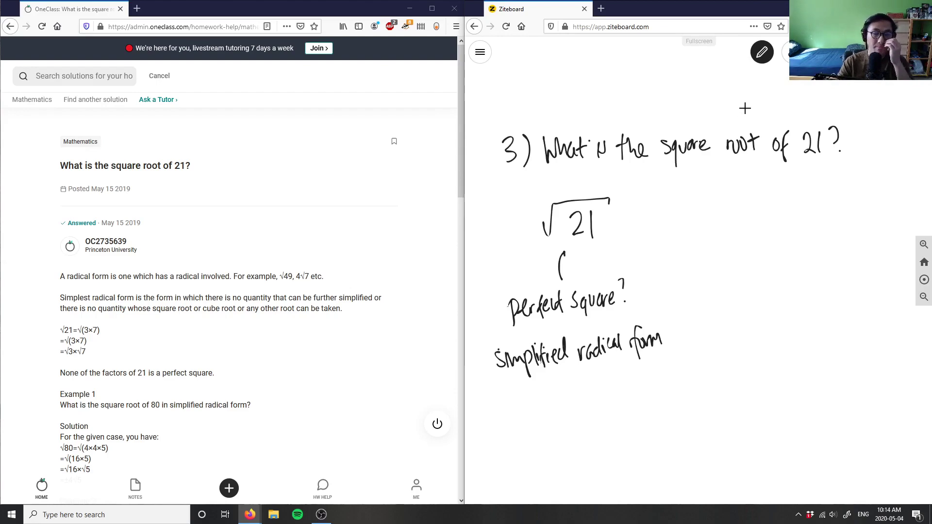
scroll(664, 209, "down", 3)
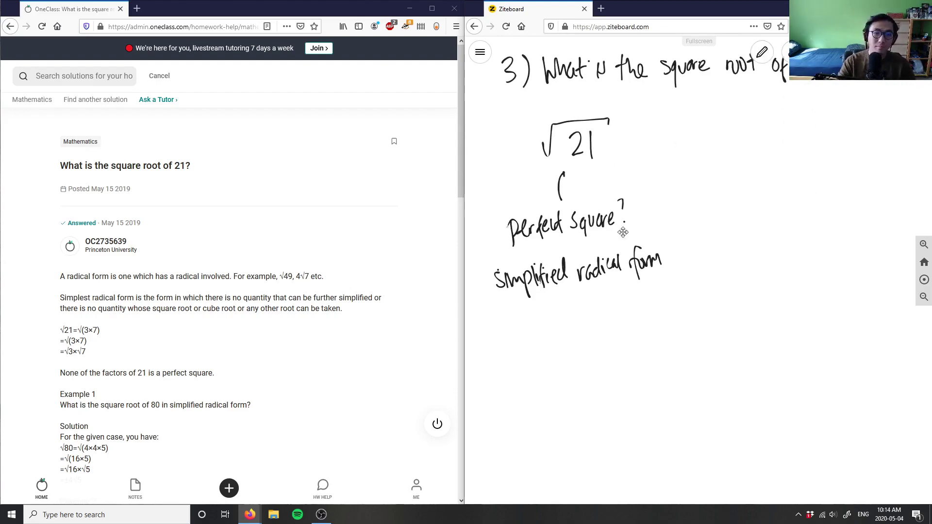
scroll(301, 265, "down", 5)
scroll(302, 265, "up", 5)
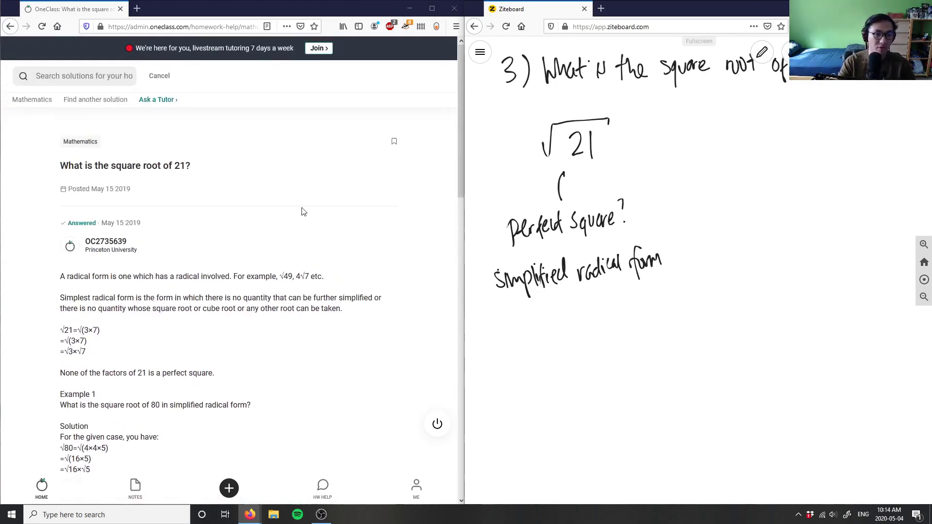
scroll(843, 202, "down", 2)
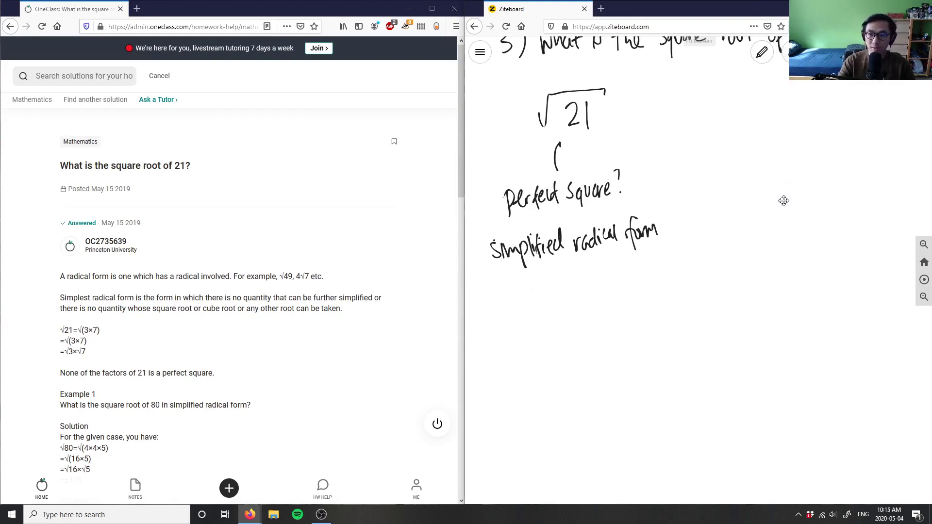
scroll(774, 224, "up", 3)
left_click(761, 52)
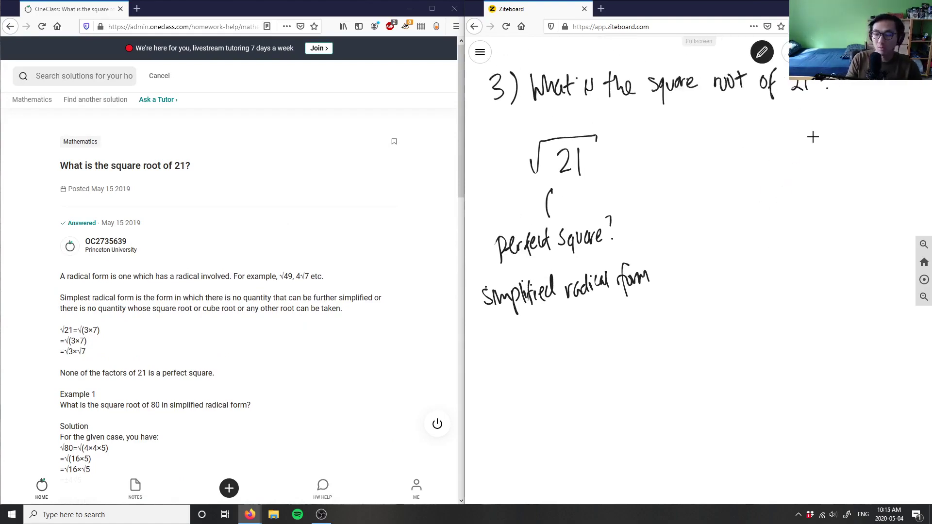
Step: Draw a division bracket over 21 with divisor 4 to its left, redoing a misplaced 4
mouse_move(735, 159)
left_mouse_down()
mouse_move(739, 192)
mouse_move(816, 155)
left_mouse_up()
left_click_drag(761, 171, 786, 195)
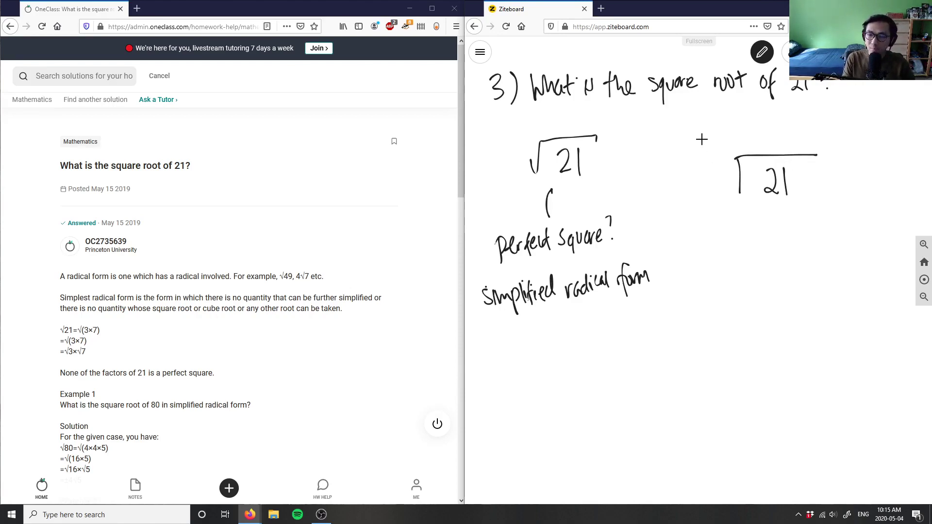
mouse_move(685, 168)
left_mouse_down()
mouse_move(696, 183)
mouse_move(687, 198)
left_mouse_up()
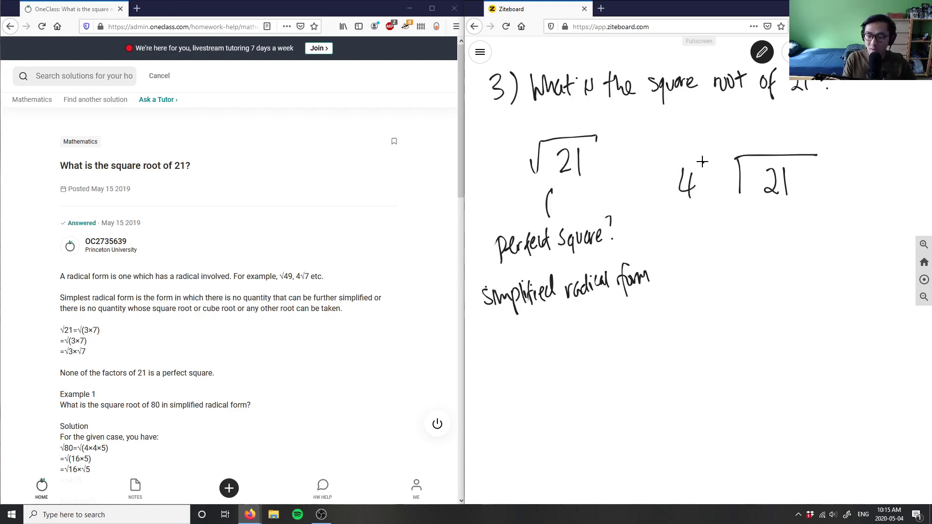
key("ctrl+z")
key("ctrl+z")
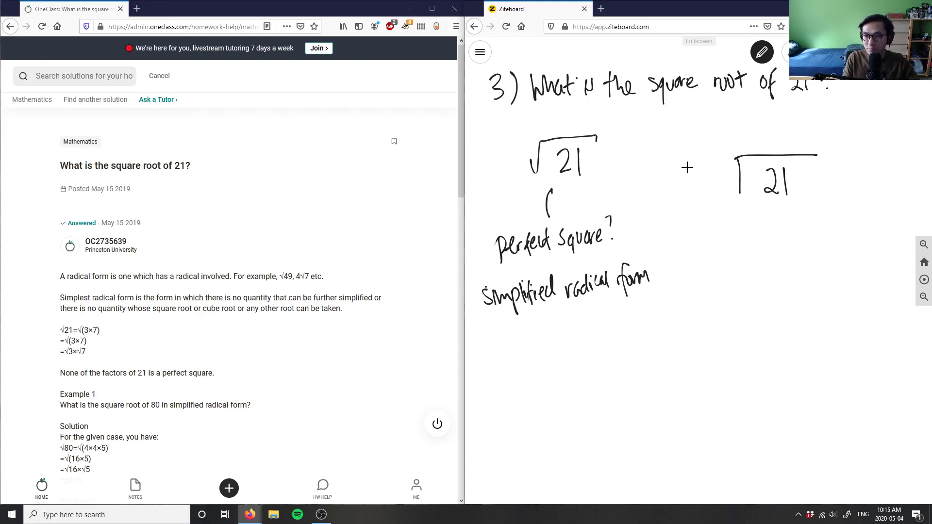
mouse_move(689, 163)
left_mouse_down()
mouse_move(704, 180)
mouse_move(702, 194)
left_mouse_up()
Step: Write quotient 4, subtract 16 from 21, bring down 500, and extend the divisor to 48
left_click_drag(765, 126, 779, 138)
left_click_drag(773, 124, 773, 149)
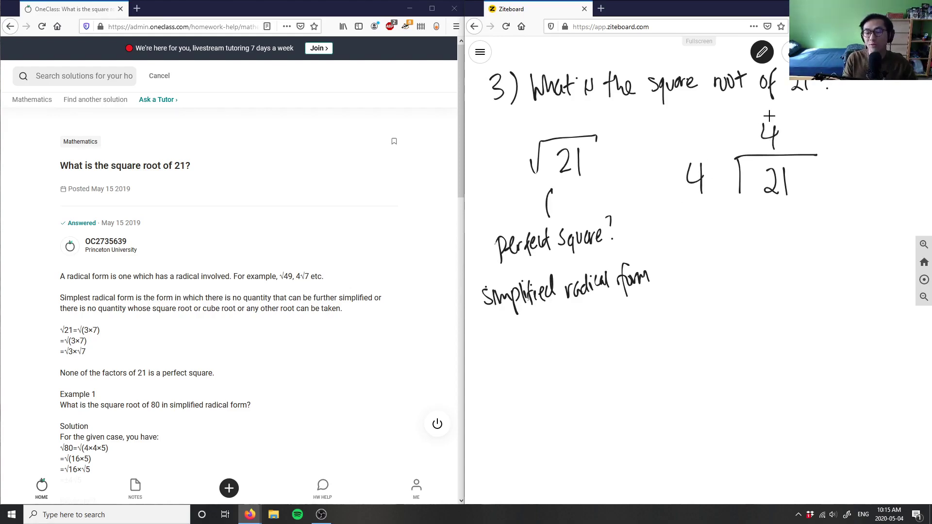
mouse_move(775, 214)
left_mouse_down()
mouse_move(774, 236)
mouse_move(781, 228)
mouse_move(762, 225)
left_mouse_up()
mouse_move(761, 248)
left_mouse_down()
mouse_move(794, 250)
mouse_move(779, 261)
left_mouse_up()
mouse_move(779, 261)
left_mouse_down()
mouse_move(791, 273)
mouse_move(777, 284)
left_mouse_up()
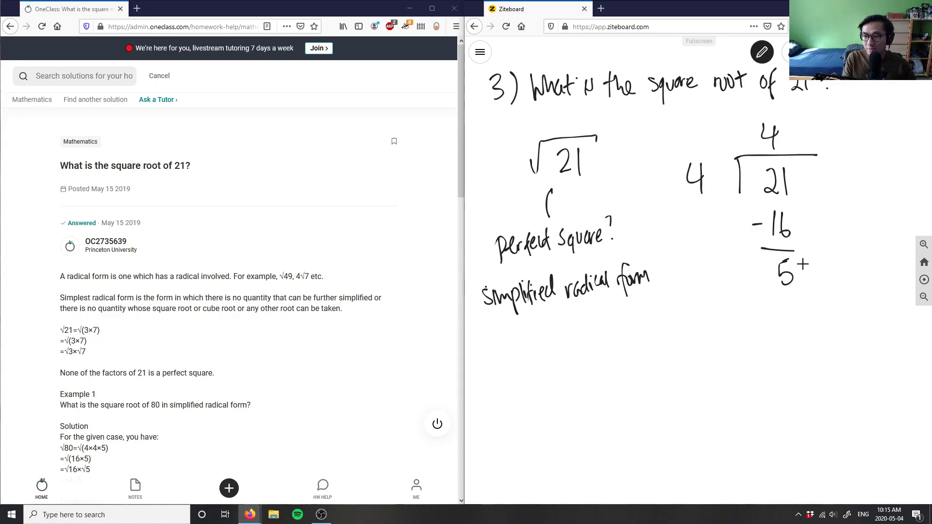
left_click_drag(802, 263, 818, 267)
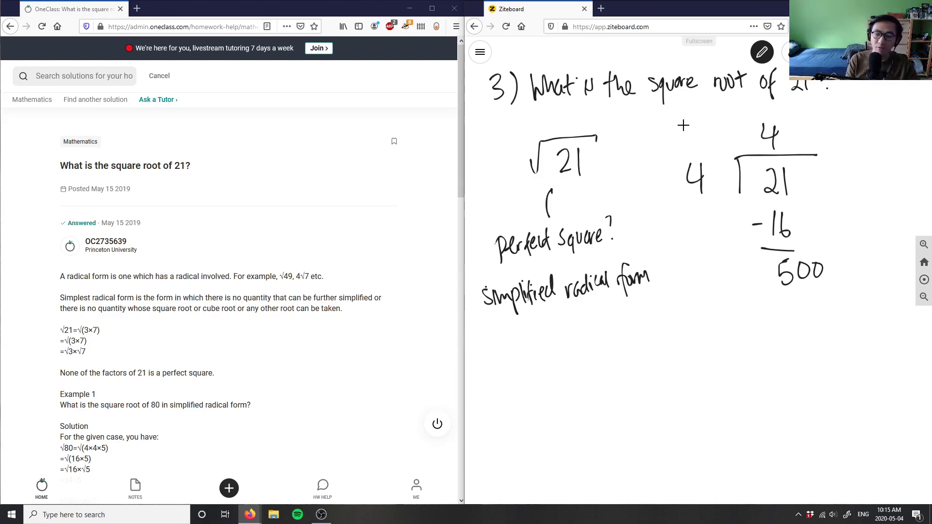
left_click_drag(715, 164, 716, 166)
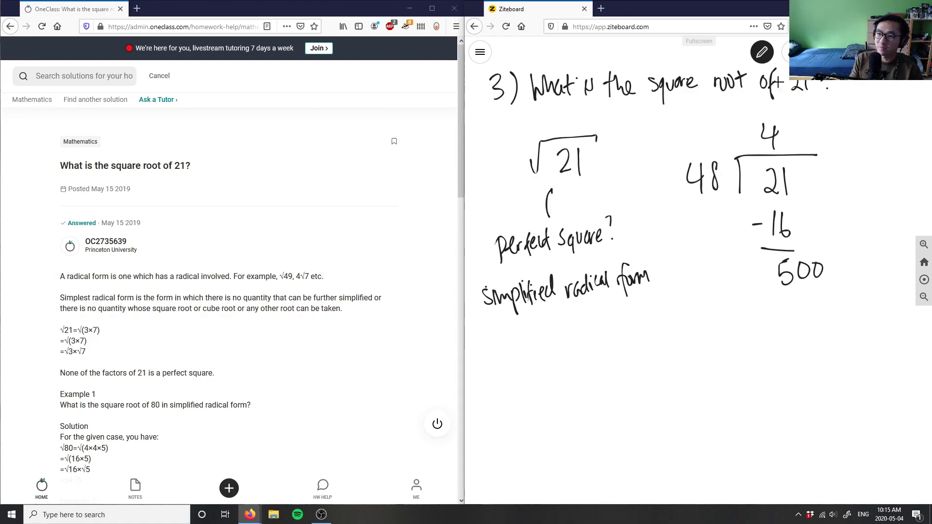
Step: Place a decimal point right after the quotient 4
left_click(788, 147)
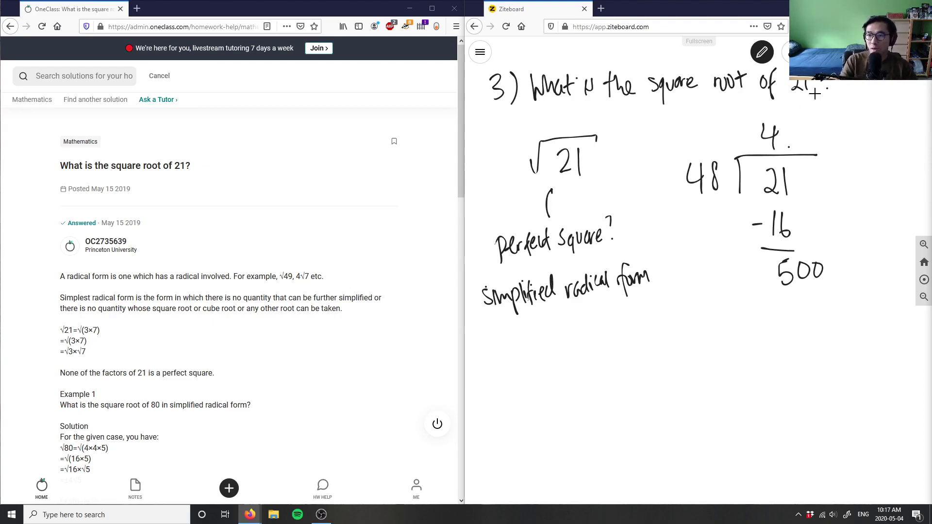
Step: Erase the 48 divisor and draw a side column: 4, a vertical separator, and 8 beside 500
key("e")
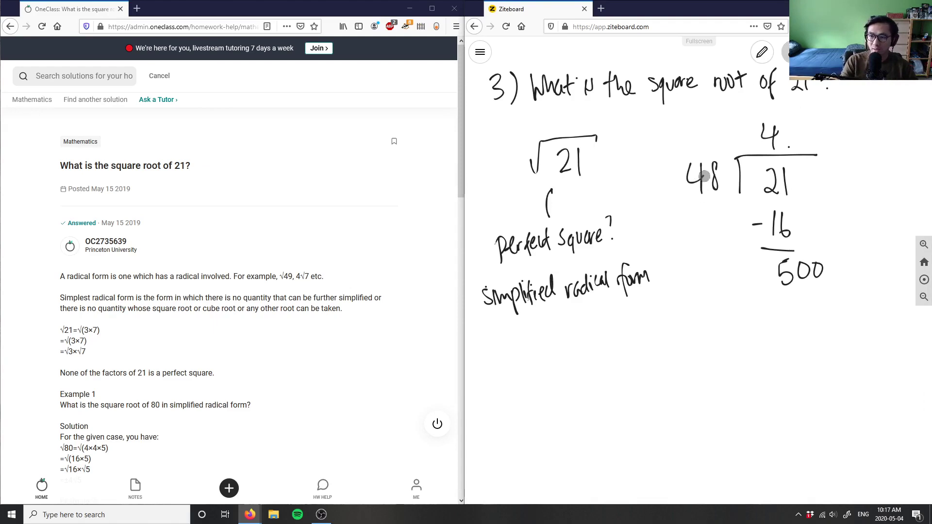
left_click_drag(699, 180, 708, 157)
key("p")
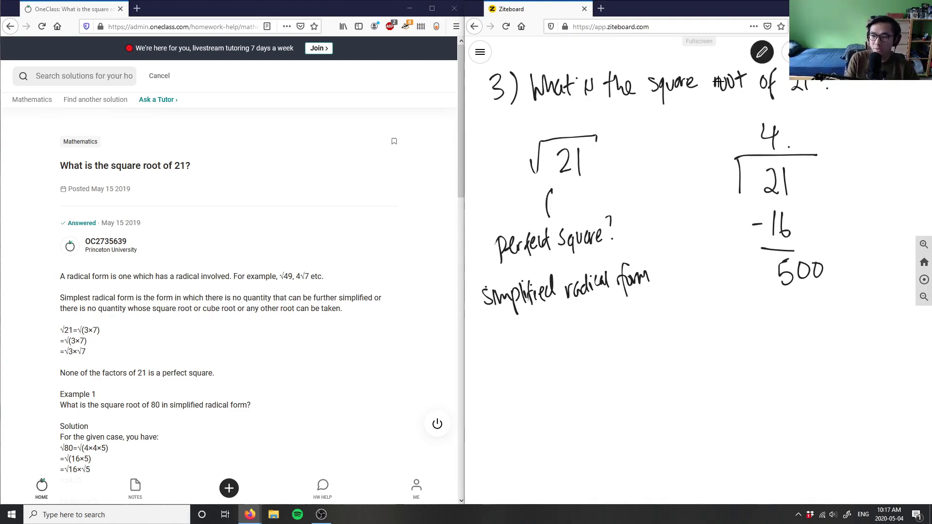
mouse_move(711, 160)
left_mouse_down()
mouse_move(721, 161)
mouse_move(718, 192)
mouse_move(754, 305)
left_mouse_up()
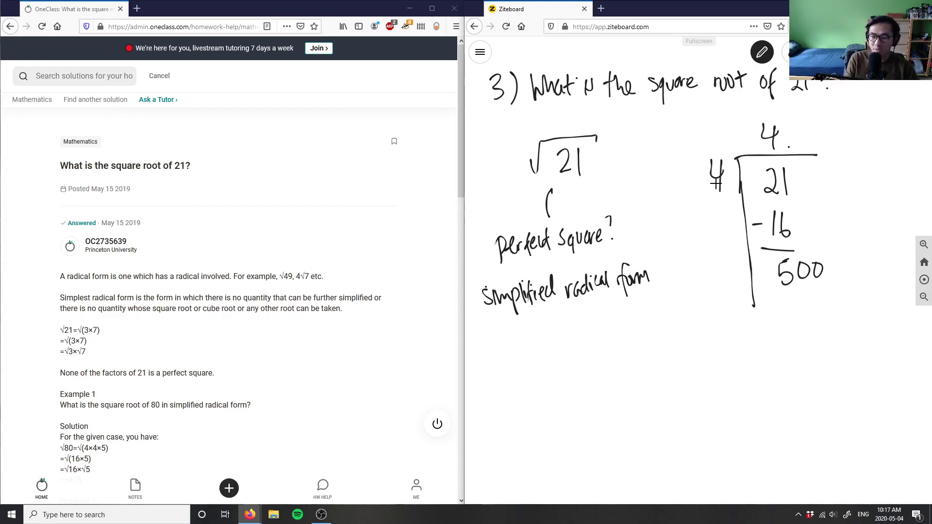
left_click_drag(706, 259, 717, 253)
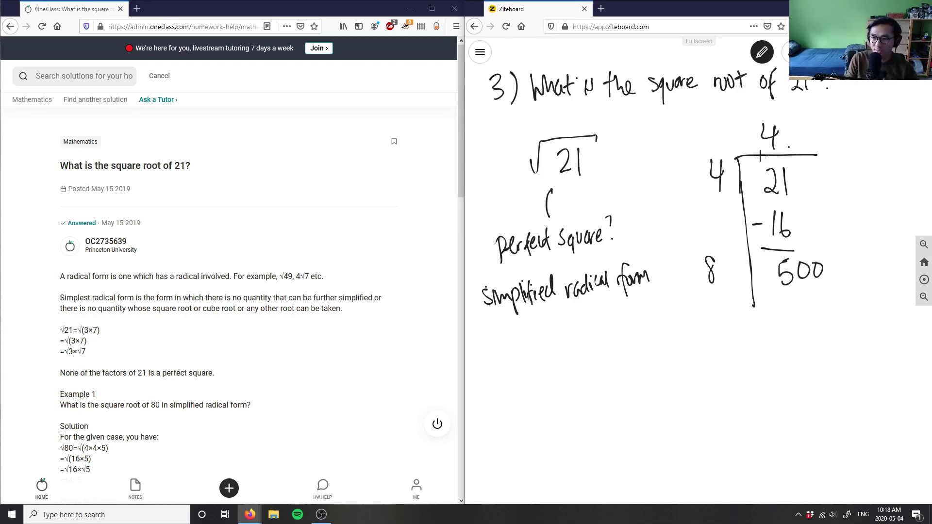
Step: Write quotient digit 5 and divisor 85, subtract 425 from 500, and bring down 7500
left_click_drag(805, 125, 792, 144)
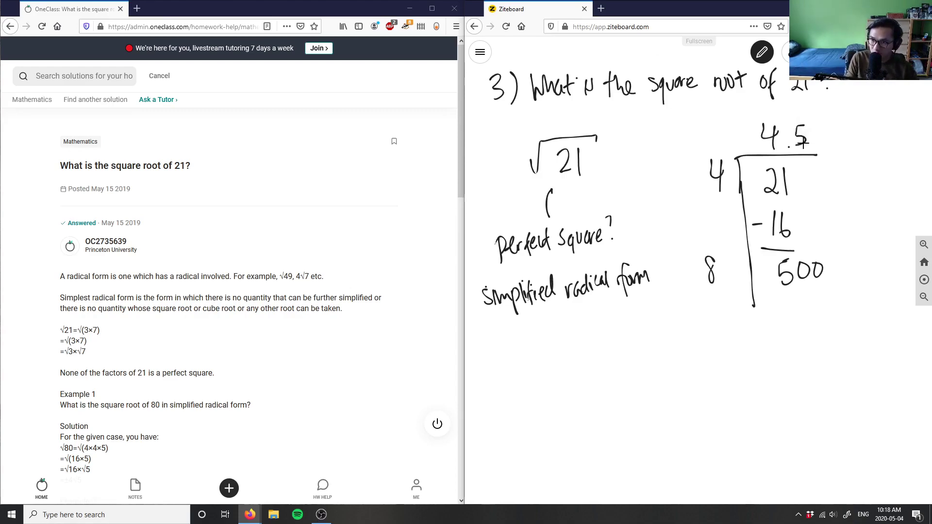
mouse_move(723, 257)
left_mouse_down()
mouse_move(718, 280)
mouse_move(720, 262)
left_mouse_up()
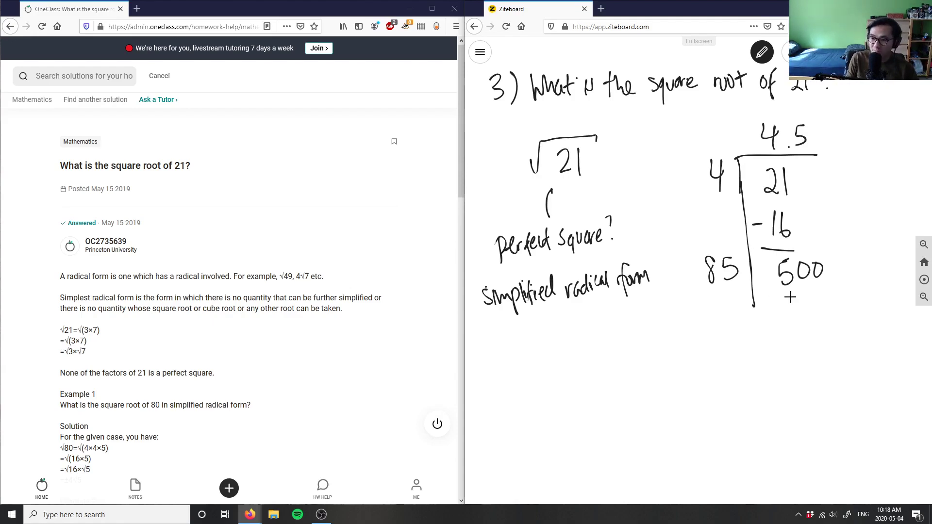
left_click_drag(790, 297, 801, 310)
mouse_move(797, 300)
left_mouse_down()
mouse_move(795, 320)
mouse_move(815, 317)
left_mouse_up()
left_click_drag(821, 299, 816, 318)
mouse_move(770, 316)
left_mouse_down()
mouse_move(836, 329)
mouse_move(753, 379)
left_mouse_up()
left_click_drag(808, 345, 821, 367)
mouse_move(828, 344)
left_mouse_down()
mouse_move(830, 365)
mouse_move(861, 344)
left_mouse_up()
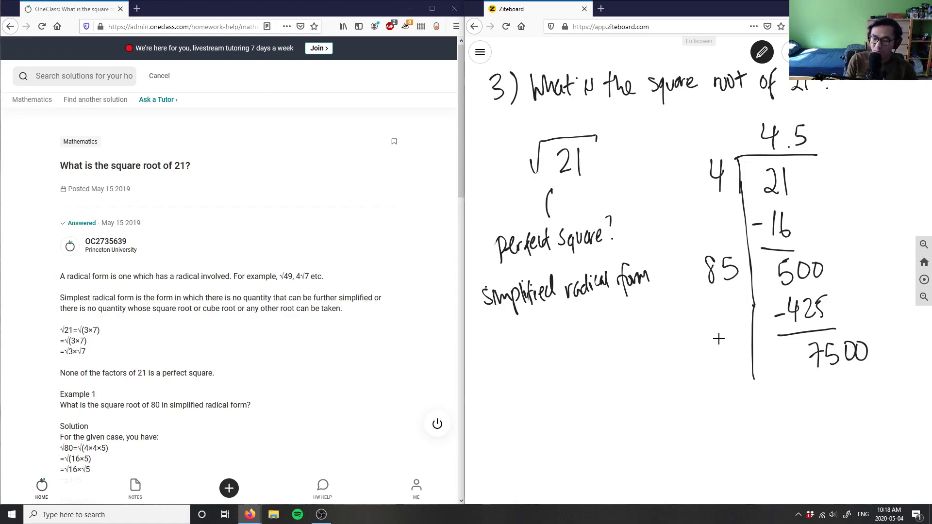
Step: Write the trial divisor 908 and add 8 to the quotient, making 4.58
mouse_move(707, 337)
left_mouse_down()
mouse_move(709, 363)
mouse_move(722, 343)
left_mouse_up()
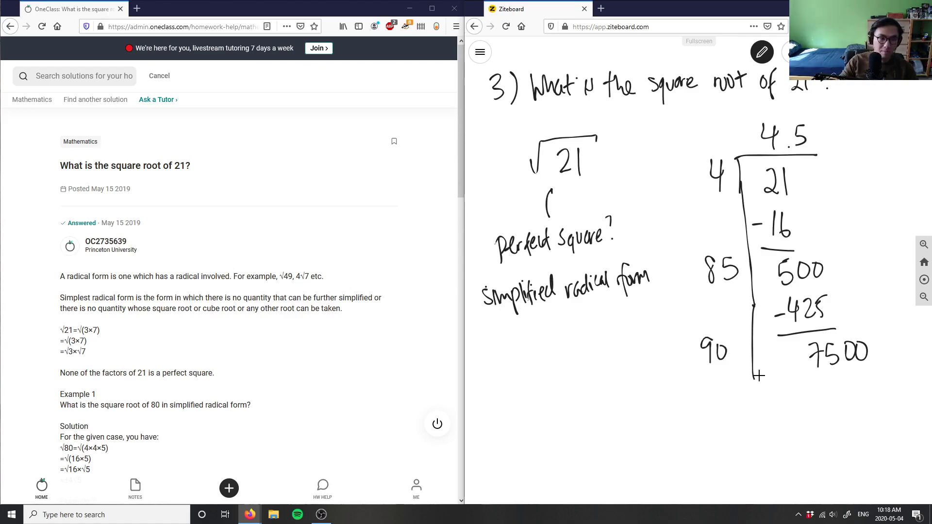
left_click_drag(734, 361, 746, 361)
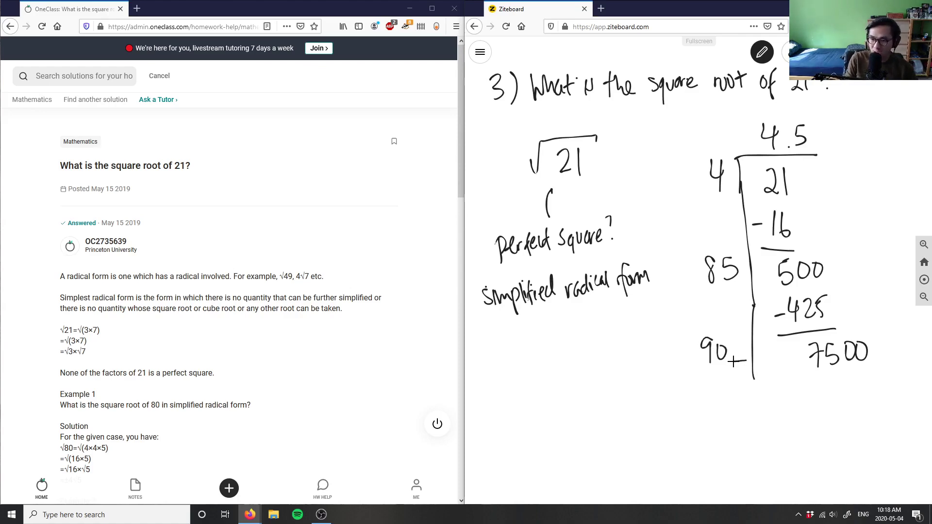
left_click_drag(815, 144, 820, 145)
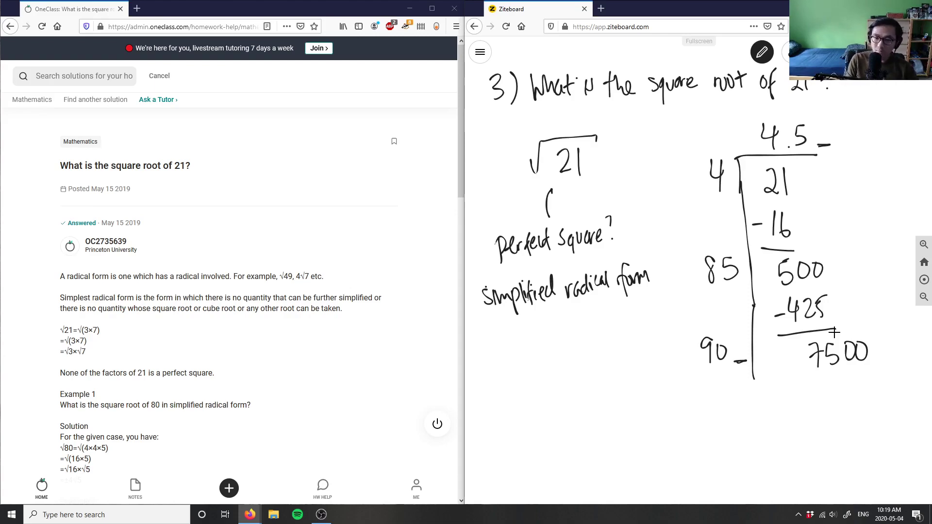
mouse_move(741, 330)
left_mouse_down()
mouse_move(735, 342)
mouse_move(741, 331)
left_mouse_up()
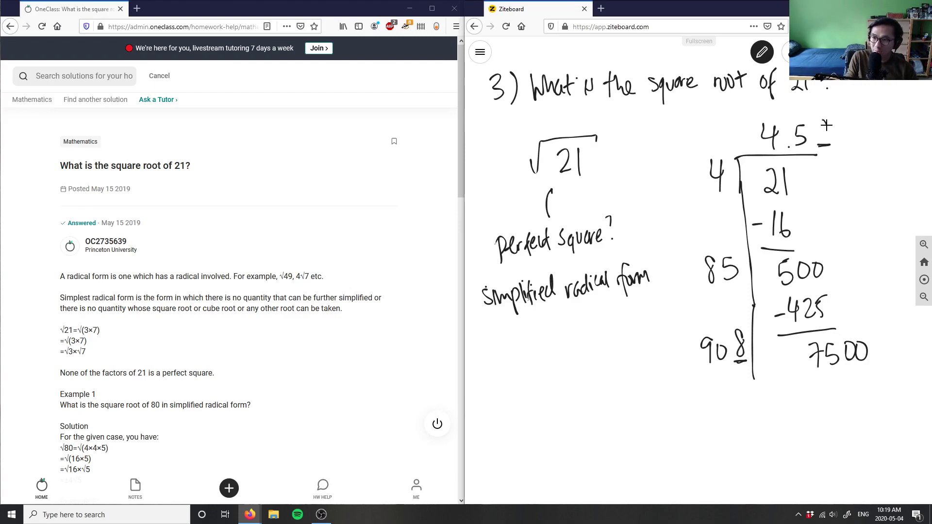
left_click_drag(826, 125, 824, 127)
Step: Subtract 7264 from 7500 leaving 296, and box the answer 4.58
mouse_move(820, 373)
left_mouse_down()
mouse_move(856, 384)
mouse_move(861, 372)
mouse_move(872, 394)
left_mouse_up()
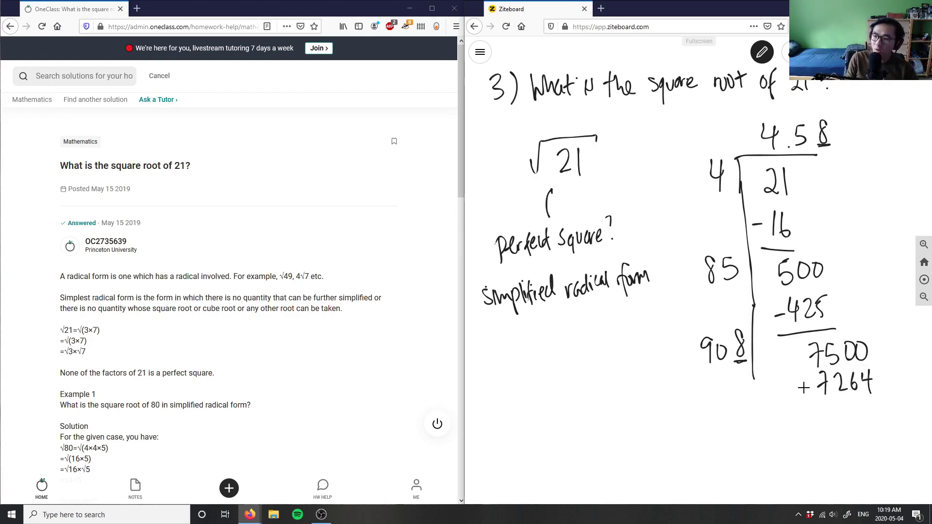
left_click_drag(803, 387, 810, 387)
left_click_drag(803, 403, 888, 396)
mouse_move(842, 416)
left_mouse_down()
mouse_move(855, 430)
mouse_move(856, 416)
mouse_move(860, 431)
mouse_move(875, 421)
left_mouse_up()
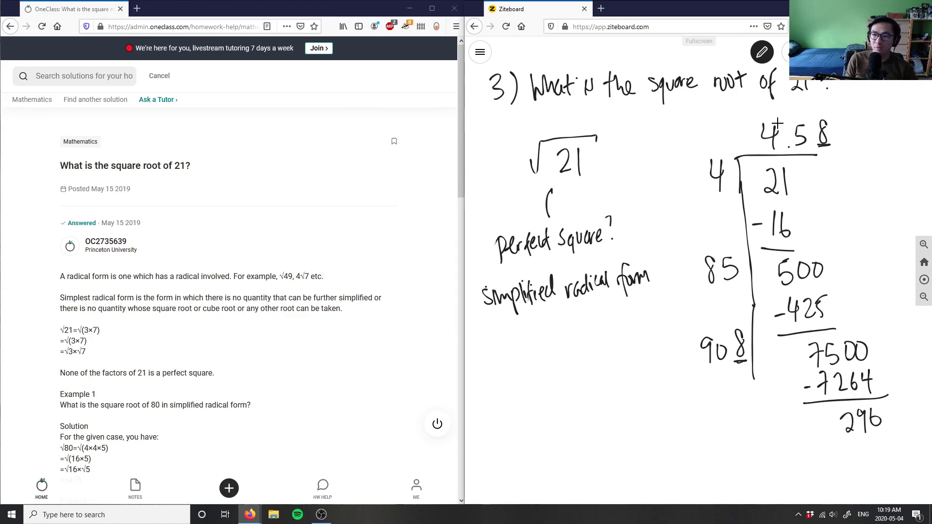
mouse_move(751, 118)
left_mouse_down()
mouse_move(852, 106)
mouse_move(834, 159)
mouse_move(751, 158)
left_mouse_up()
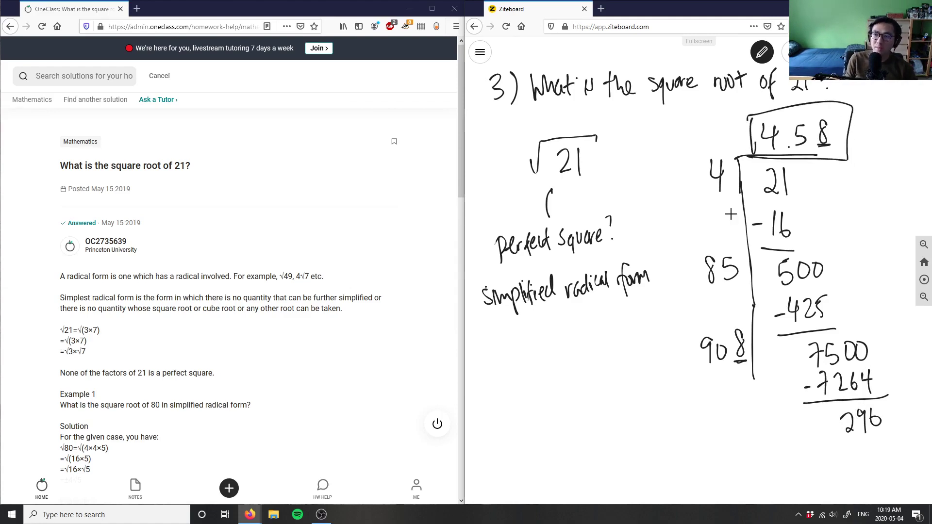
Step: Switch the pen to red and handwrite ≈ 4.58 to the right of √21
left_click(769, 57)
left_click(783, 154)
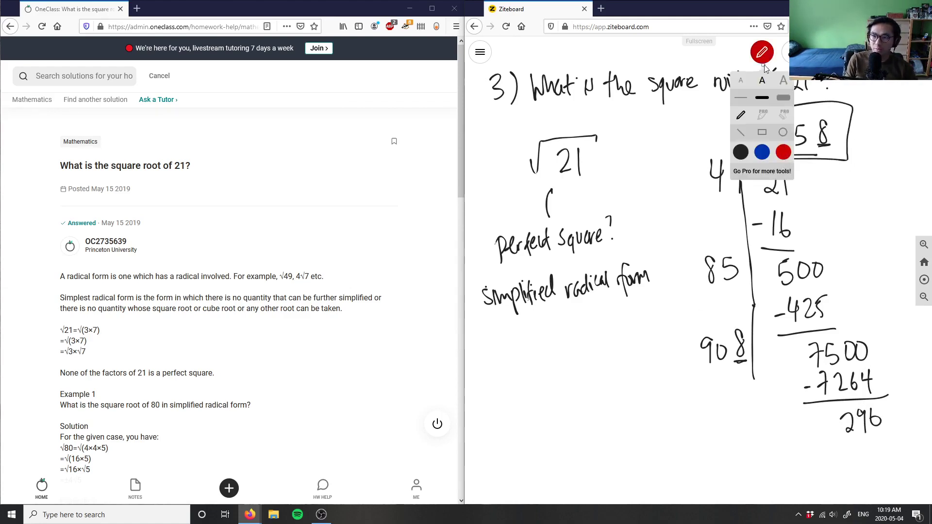
left_click(660, 221)
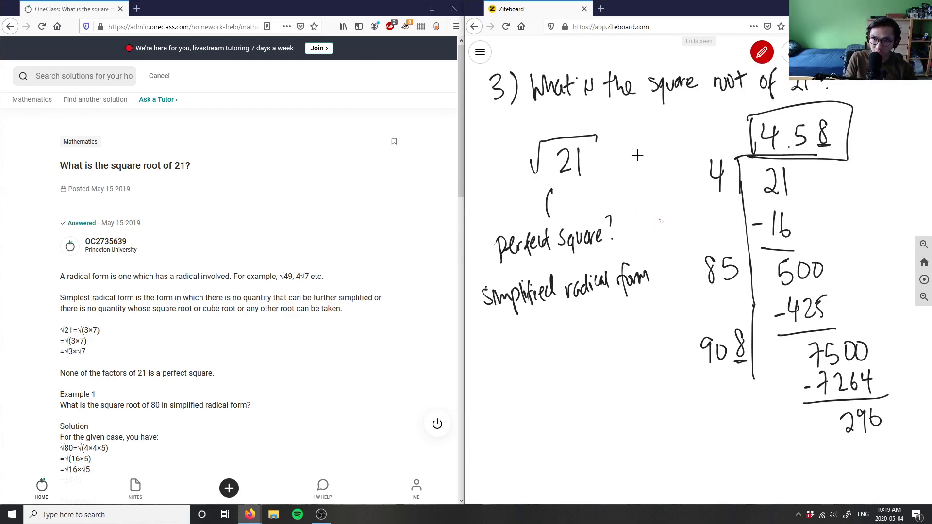
mouse_move(606, 151)
left_mouse_down()
mouse_move(629, 146)
mouse_move(629, 156)
mouse_move(657, 160)
left_mouse_up()
left_click_drag(653, 151, 653, 171)
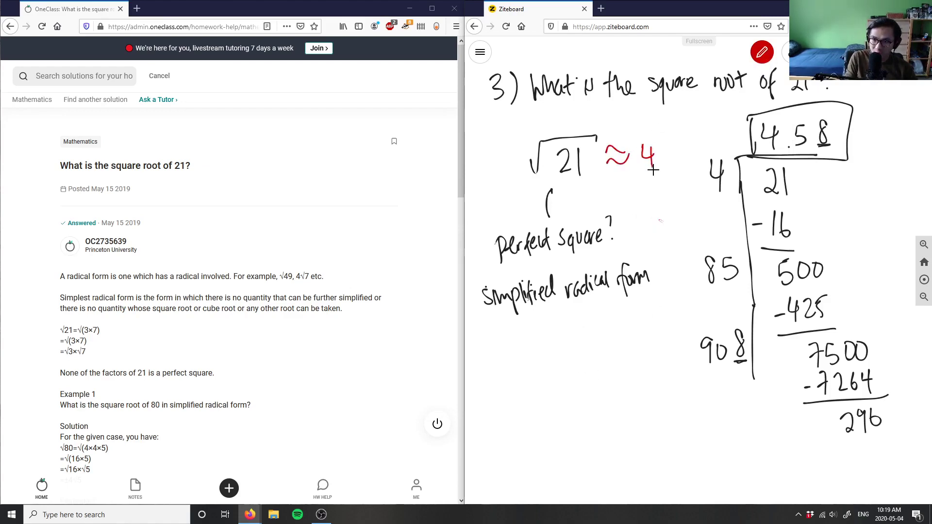
left_click(658, 165)
mouse_move(674, 141)
left_mouse_down()
mouse_move(664, 167)
mouse_move(684, 138)
left_mouse_up()
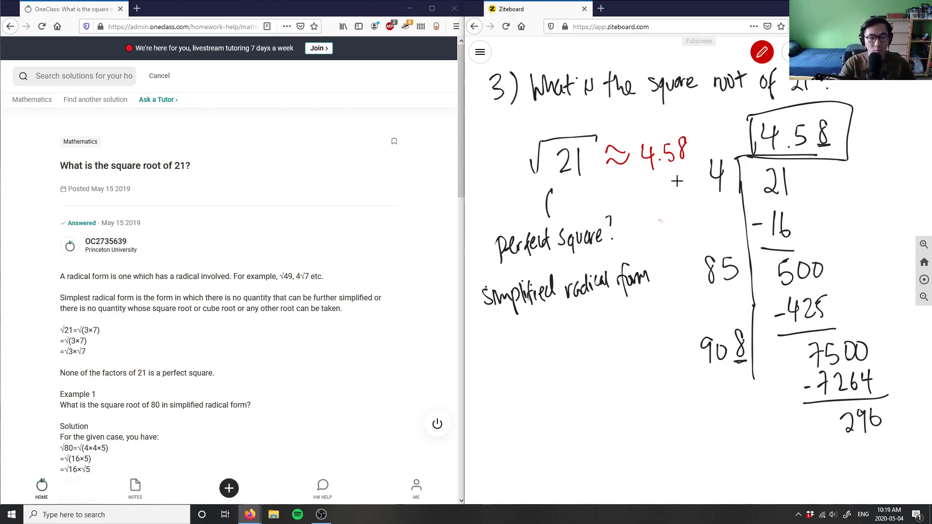
Step: Comment that √21 can't be simplified but the long division method approximates it, then submit 'Solution is correct'
scroll(315, 278, "down", 8)
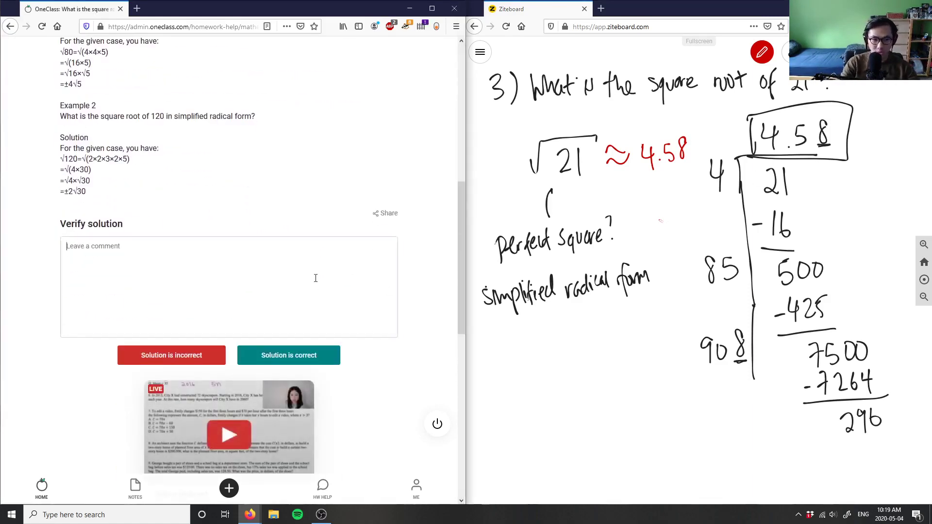
left_click(316, 278)
type("Solution is")
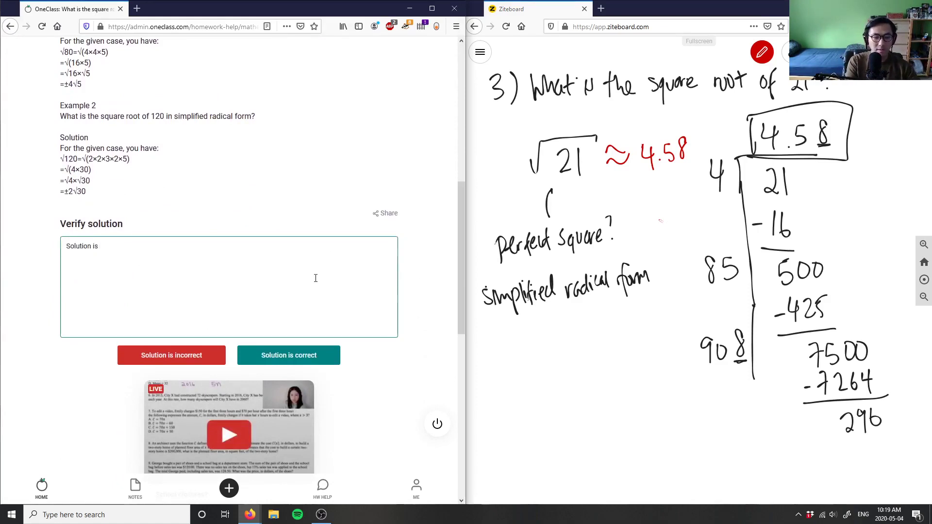
type(" correct be")
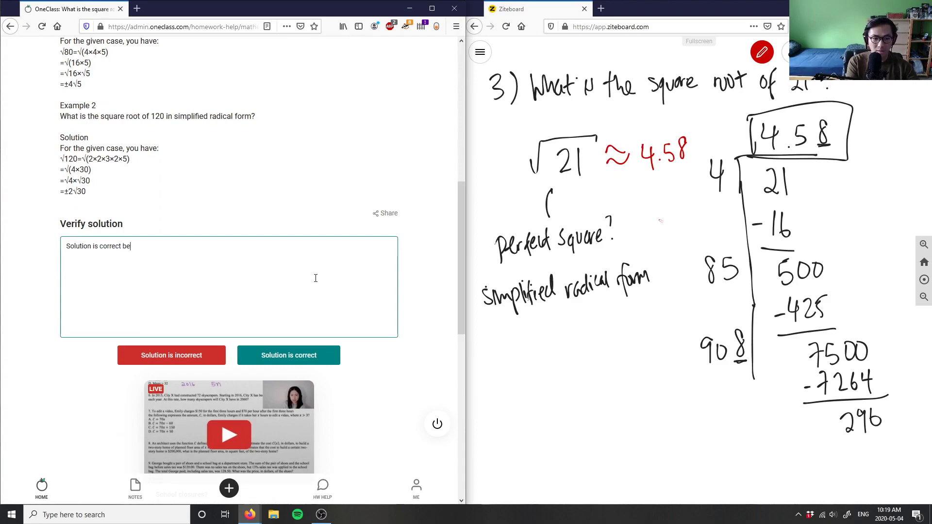
type("cause they cannot si")
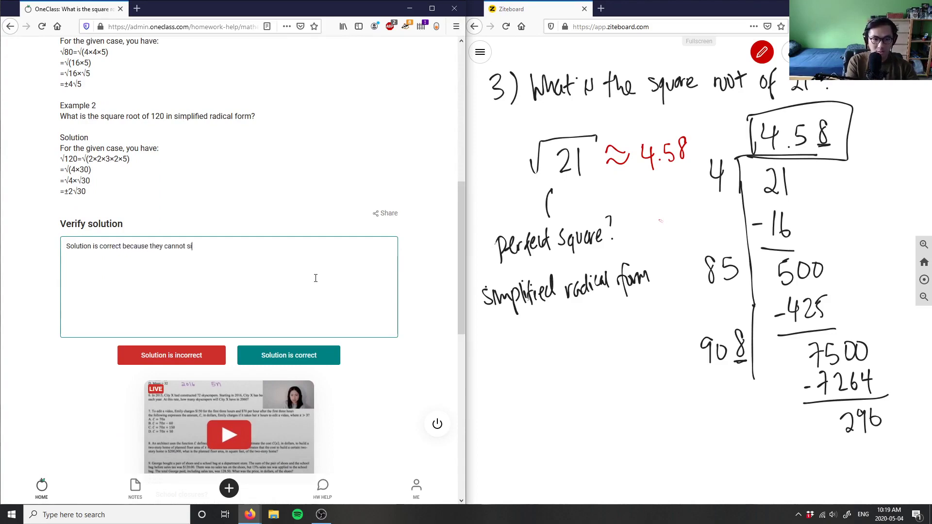
type("mpl")
type("ify the squar")
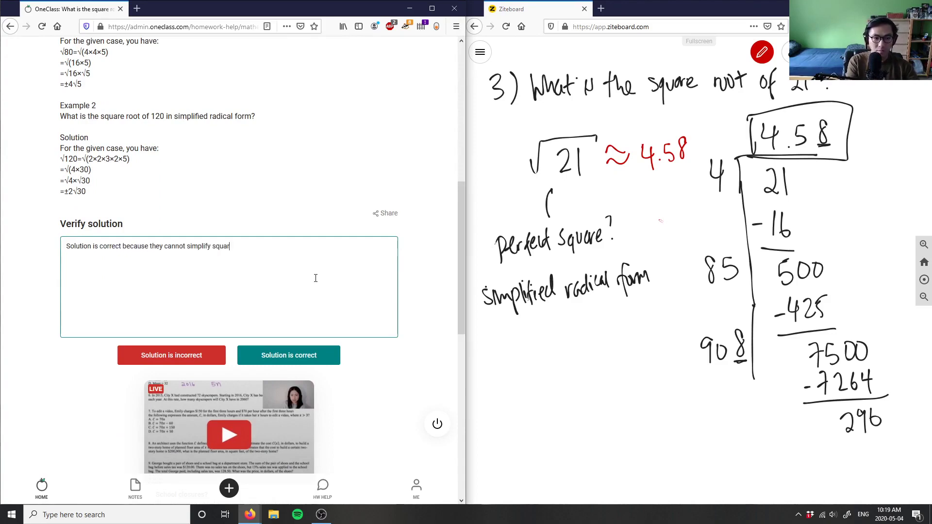
key("BackSpace")
key("BackSpace")
key("BackSpace")
key("BackSpace")
key("BackSpace")
type("the square")
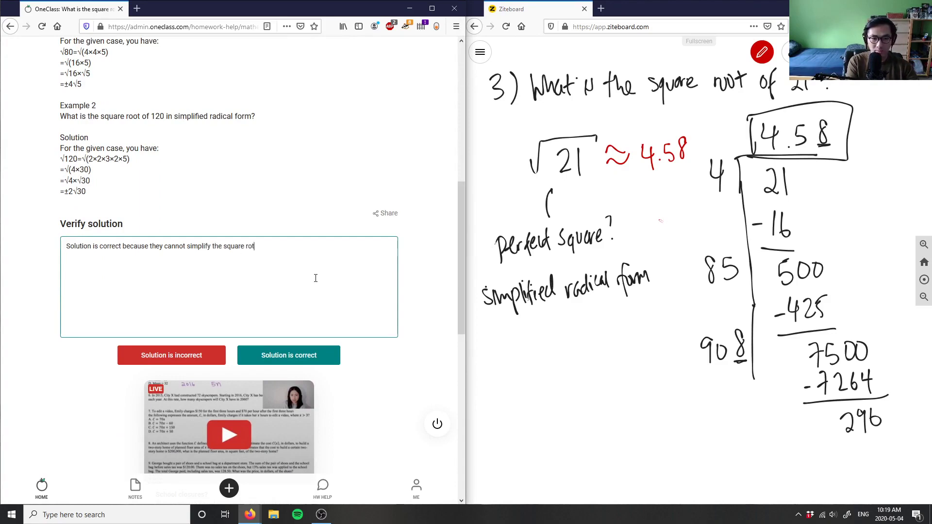
type(" root foof 21")
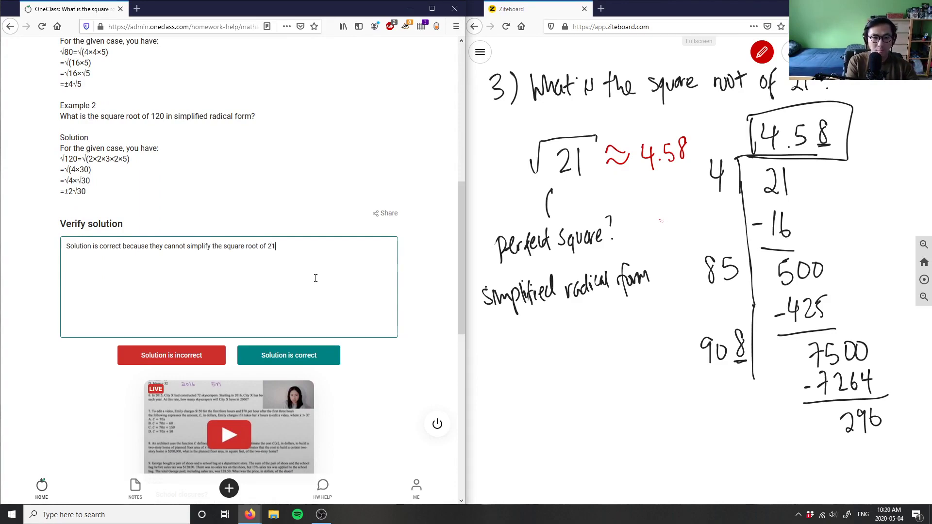
type(". Can also use met")
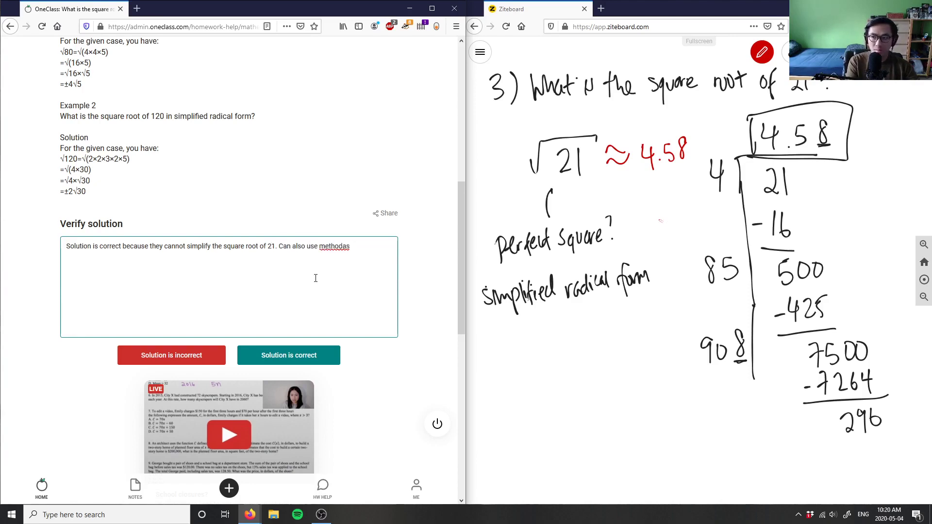
type("hodas")
key("BackSpace")
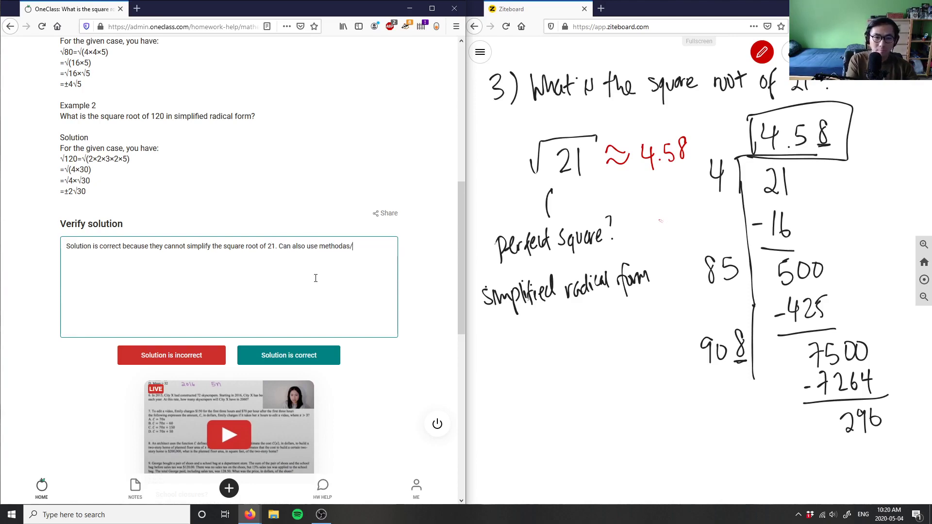
type("/long div")
type("sion met")
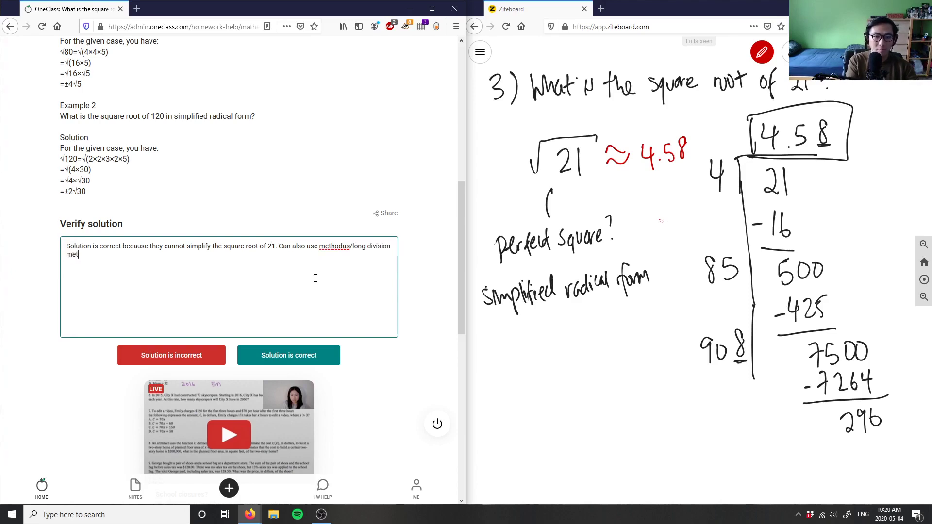
type("hod to solve for")
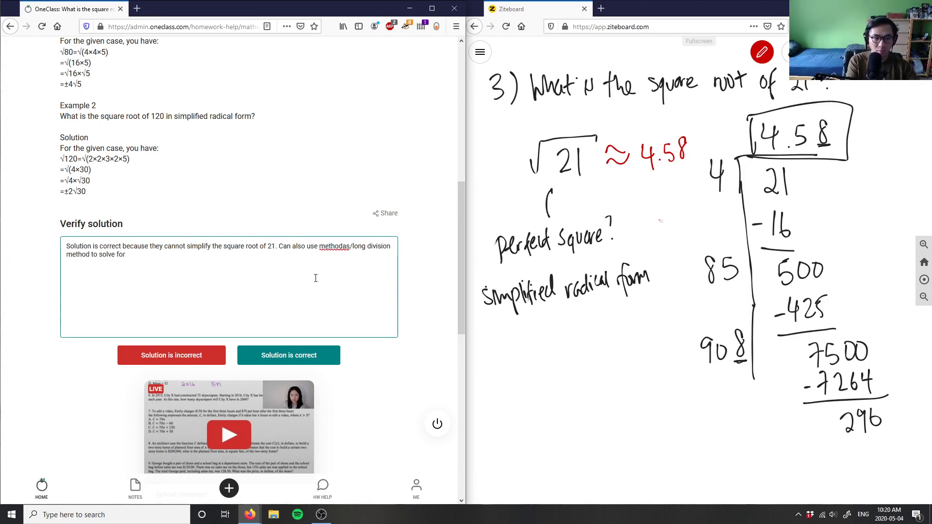
type("this")
key("BackSpace")
key("BackSpace")
key("BackSpace")
key("BackSpace")
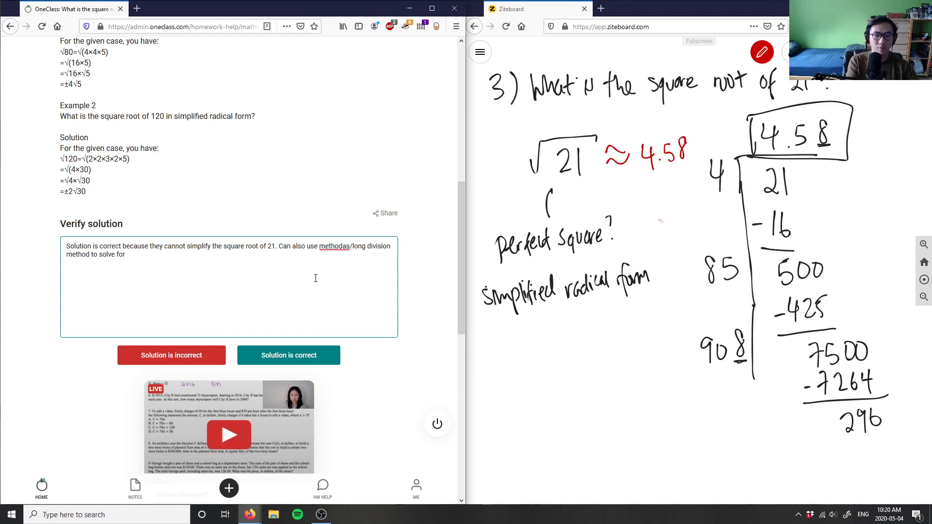
key("BackSpace")
key("BackSpace")
key("BackSpace")
key("BackSpace")
key("BackSpace")
key("BackSpace")
type("app")
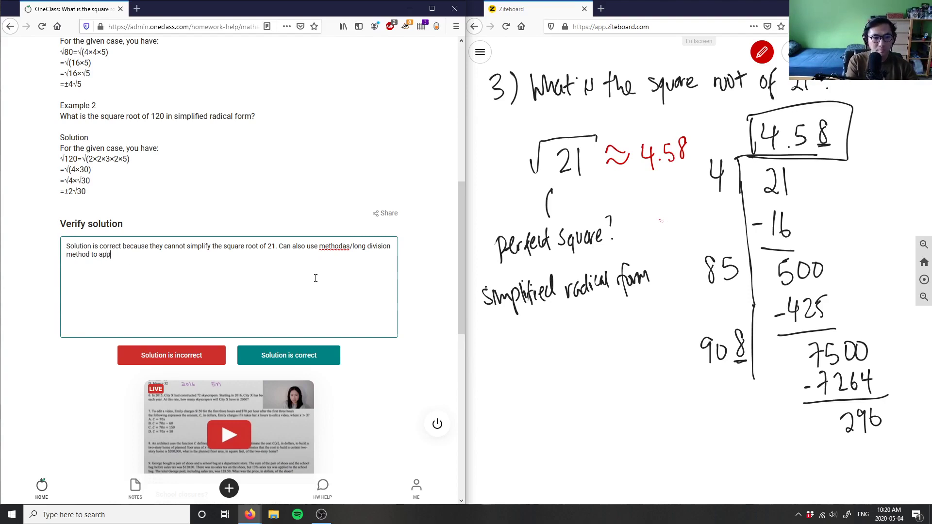
type("roximate")
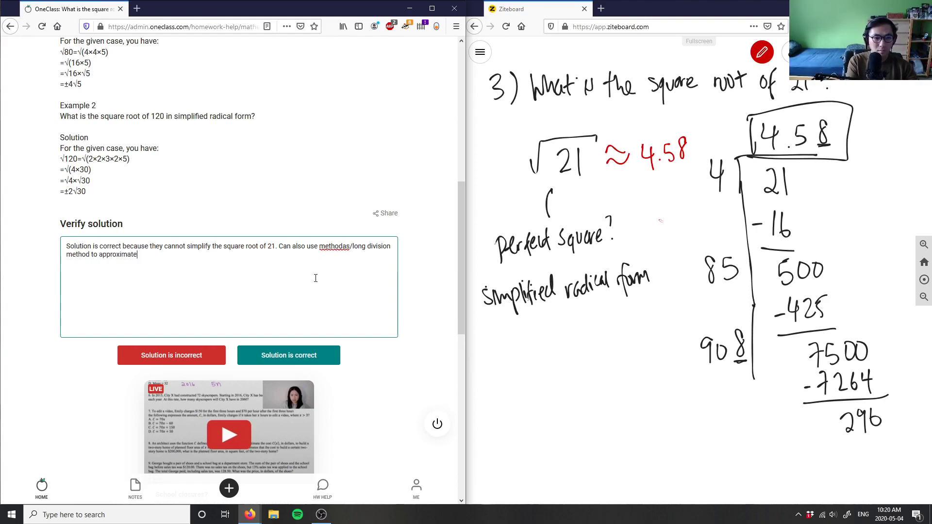
type(" the square root of 21.")
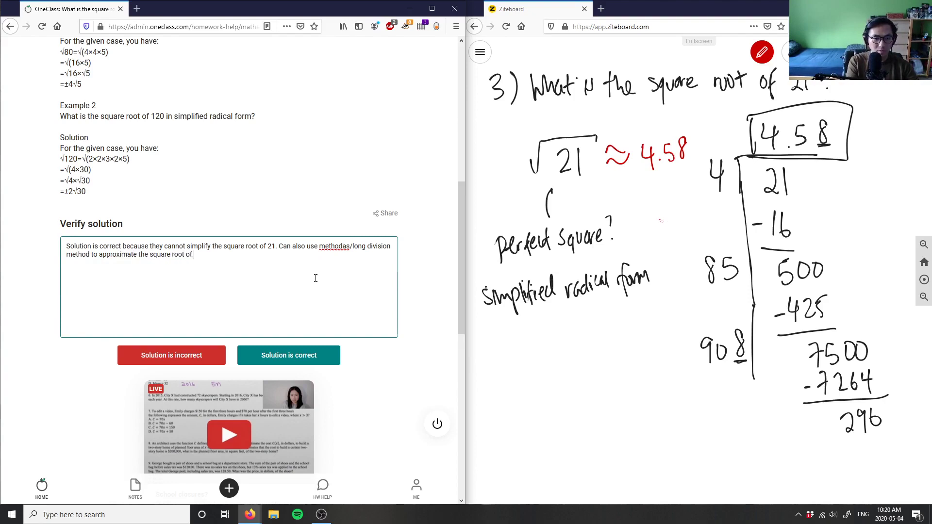
left_click(306, 357)
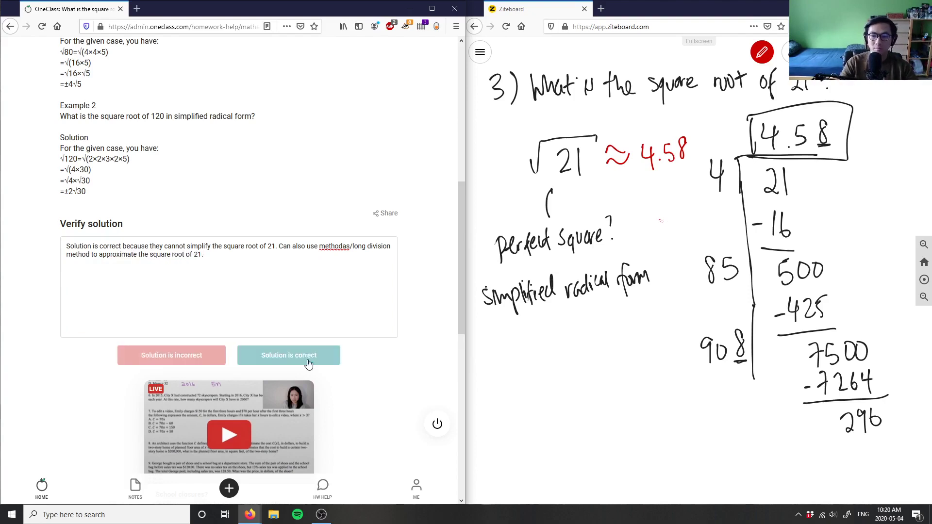